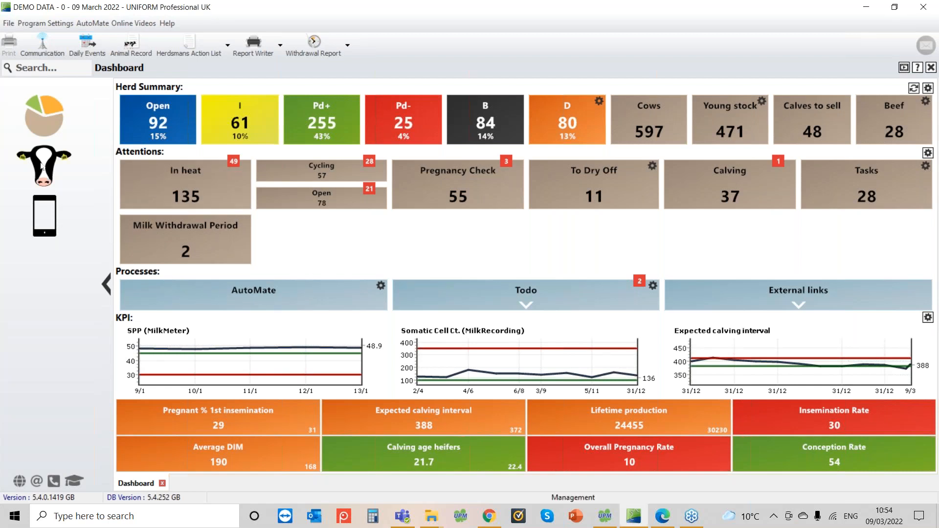
- Open the VET Checklist from the Special Reports section of herd management
left_click(42, 170)
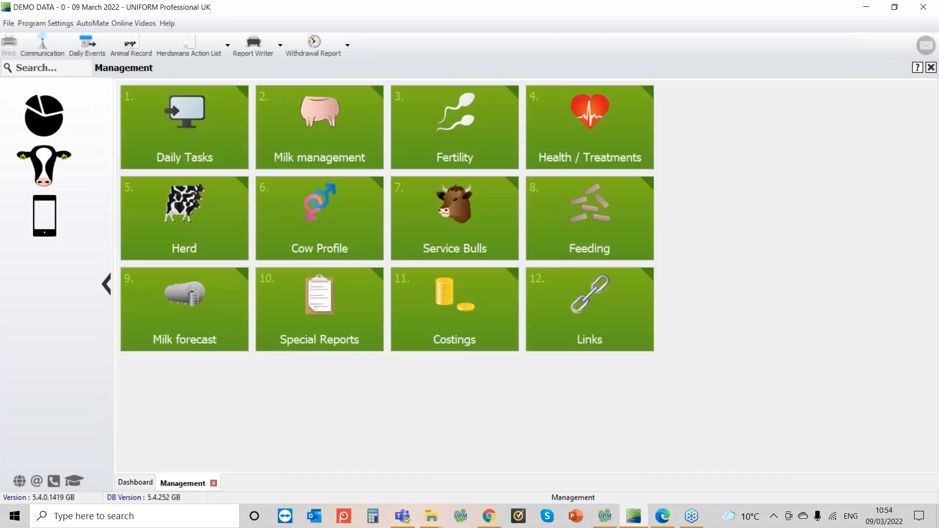
left_click(329, 337)
left_click(181, 130)
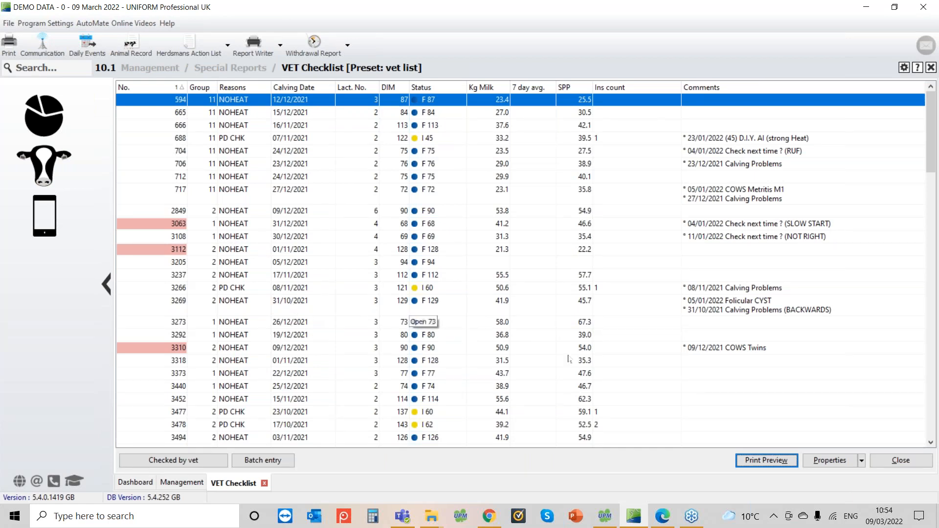
- Review the checklist's configured reasons, the days setting for No heat after calving, and the saved presets in the report properties
left_click(826, 462)
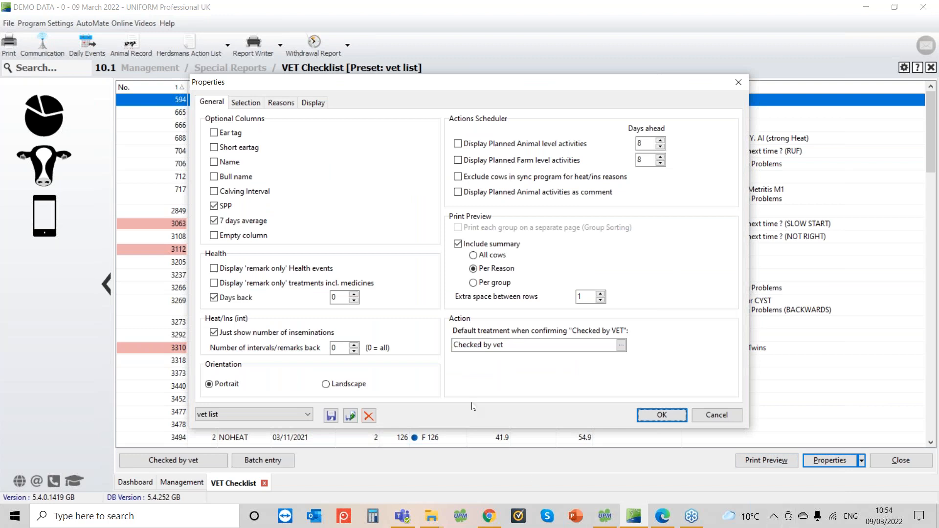
left_click(281, 104)
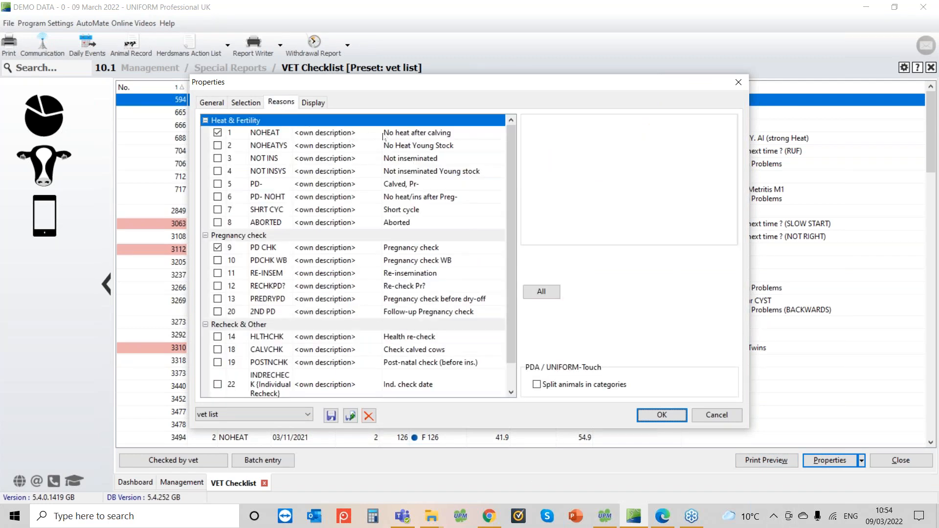
mouse_move(513, 141)
left_mouse_down()
mouse_move(513, 174)
mouse_move(512, 147)
left_mouse_up()
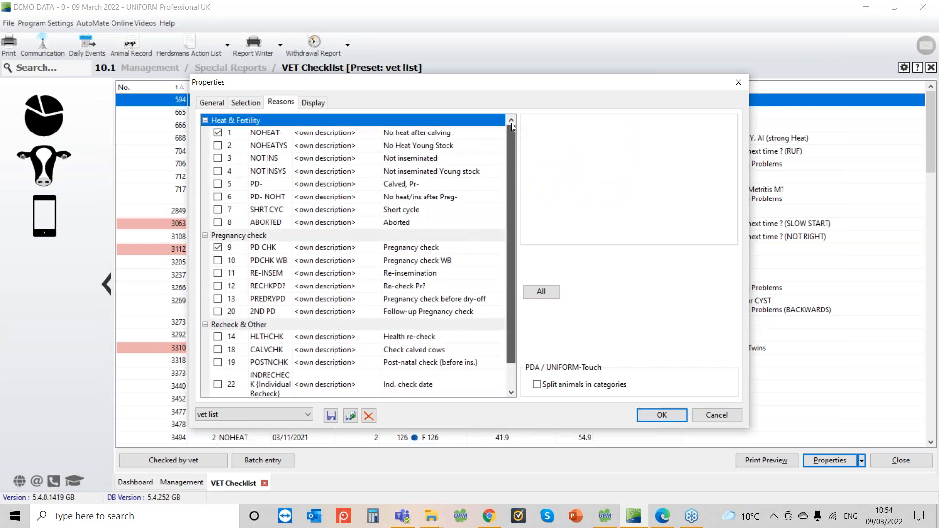
left_click(256, 138)
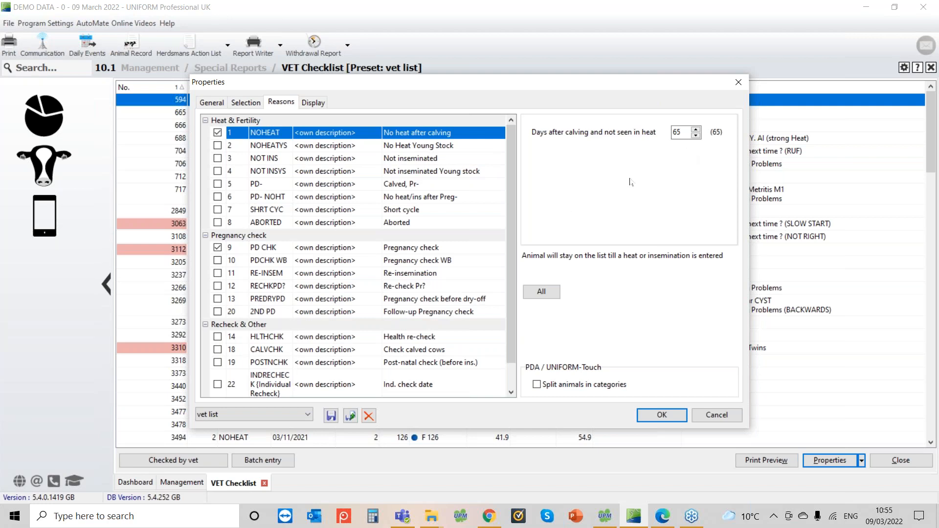
left_click(295, 420)
left_click(308, 415)
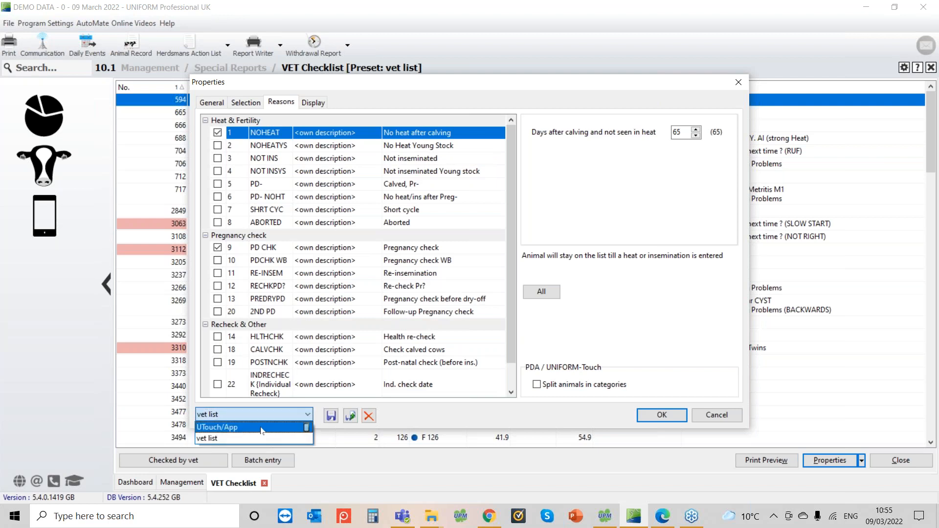
left_click(409, 419)
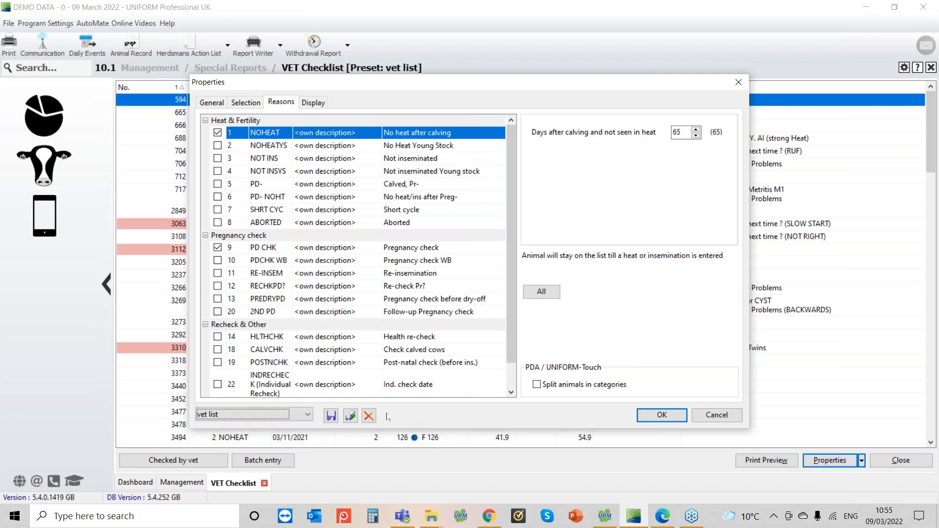
- Review the health and treatment conditions for Health re-check (HLTHCHK), include that reason in the checklist, and save the vet list preset
left_click(241, 337)
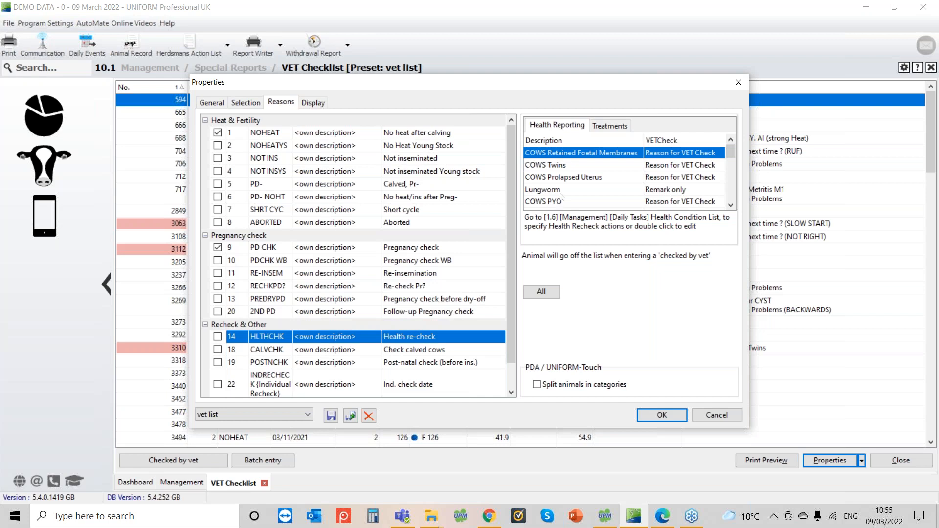
left_click(607, 133)
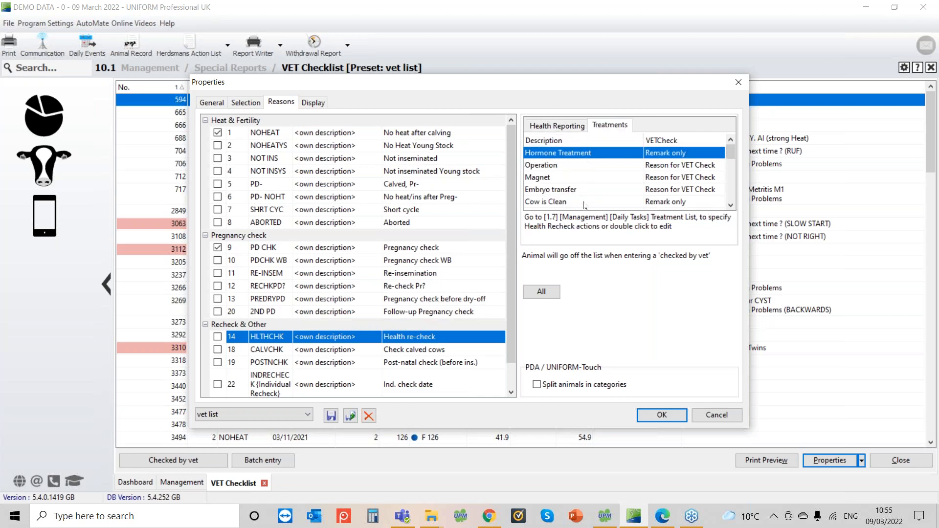
left_click(549, 128)
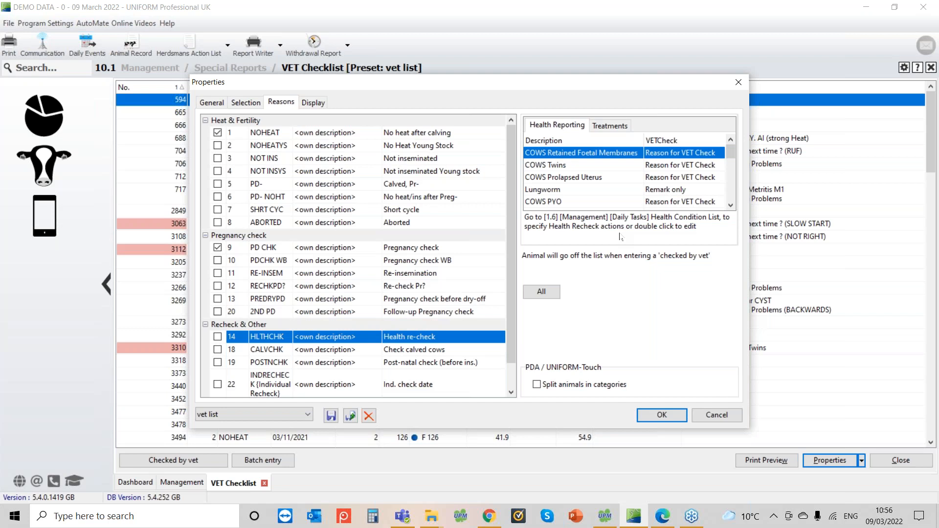
left_click(217, 338)
left_click(330, 419)
- Check the animal selection and general options, and apply the properties to the VET Checklist
left_click(245, 104)
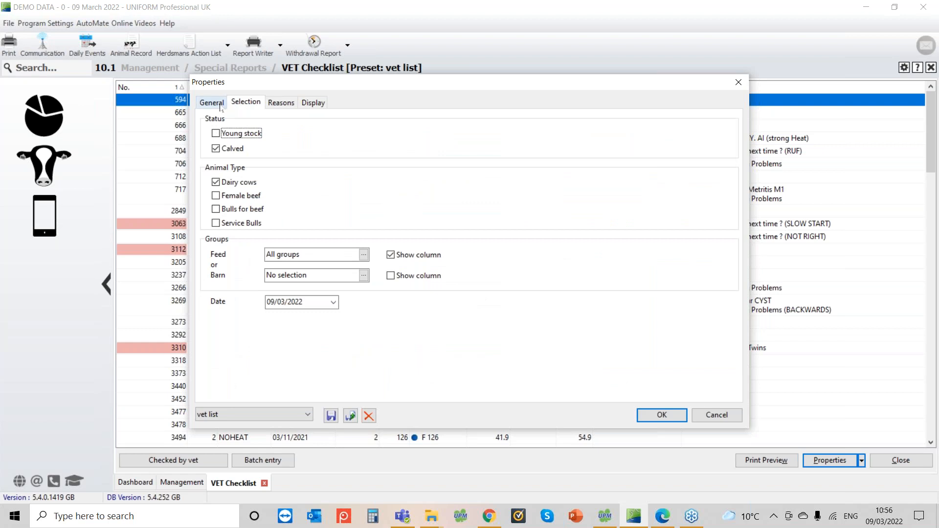
left_click(220, 105)
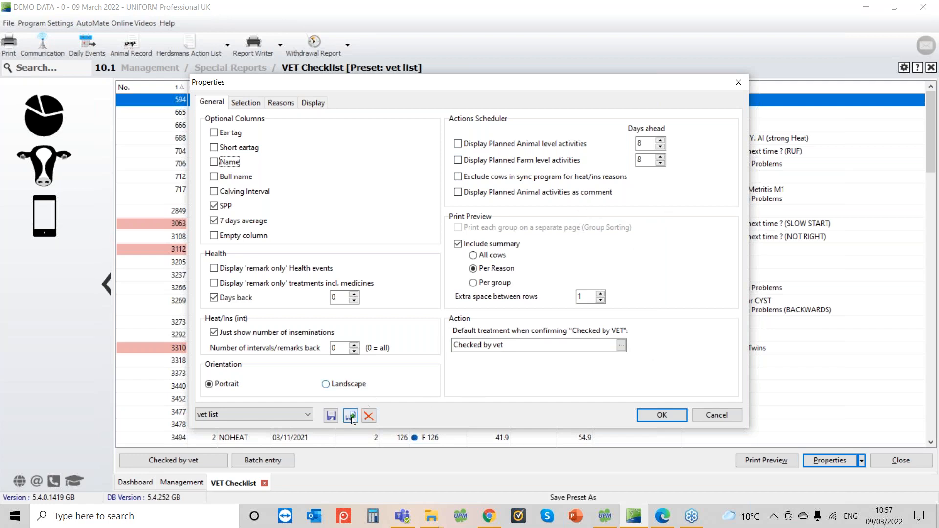
left_click(644, 415)
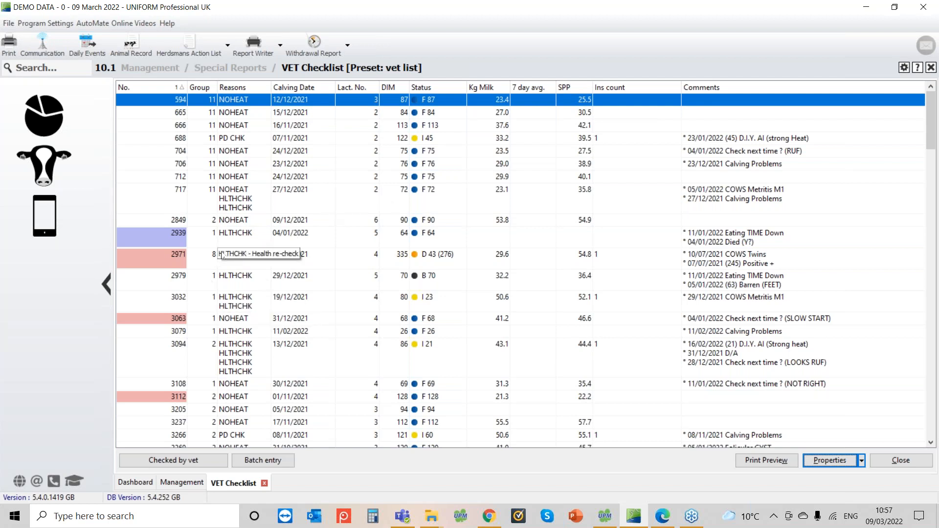
- Record a Checked by vet treatment for cow 2971 without adding any further treatment or medicine
left_click(198, 256)
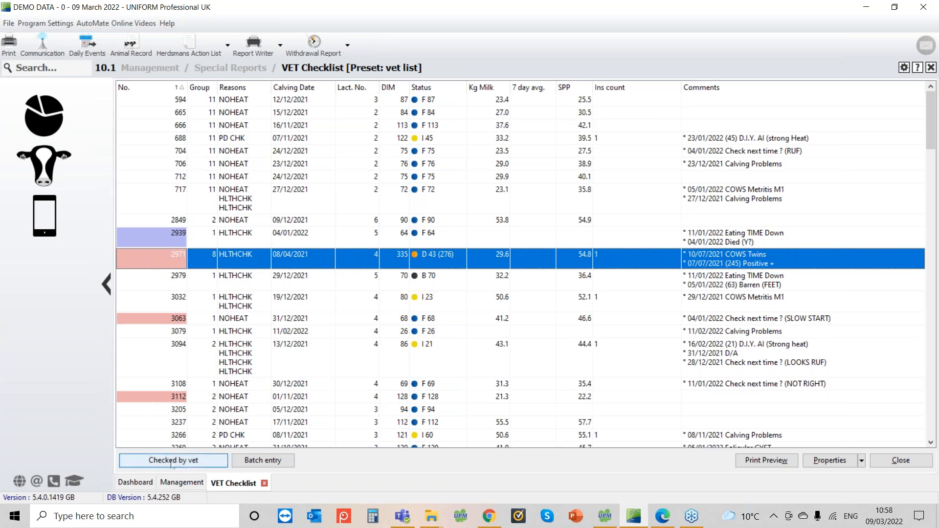
left_click(188, 461)
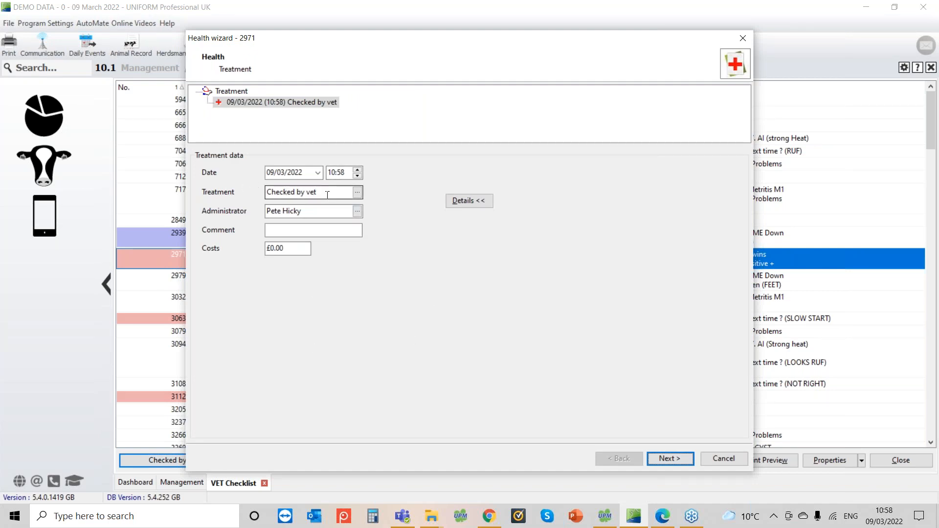
left_click(669, 459)
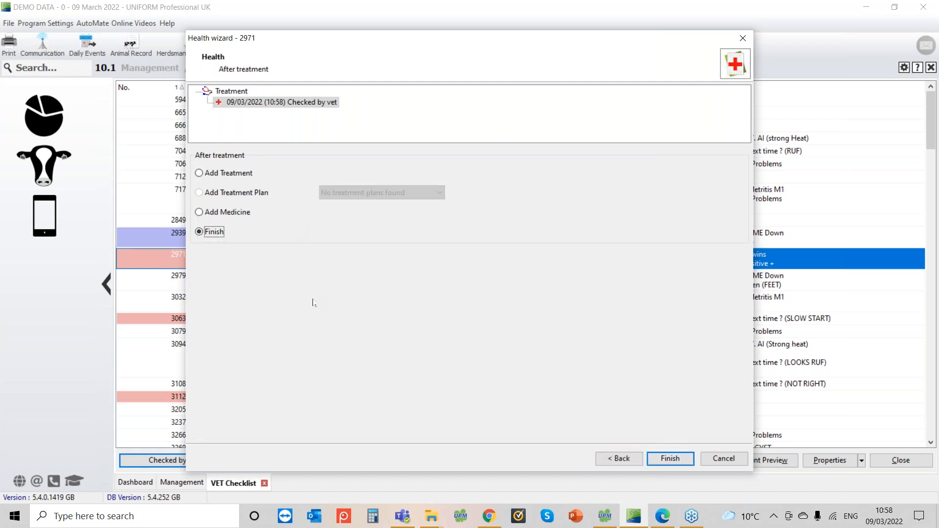
left_click(669, 460)
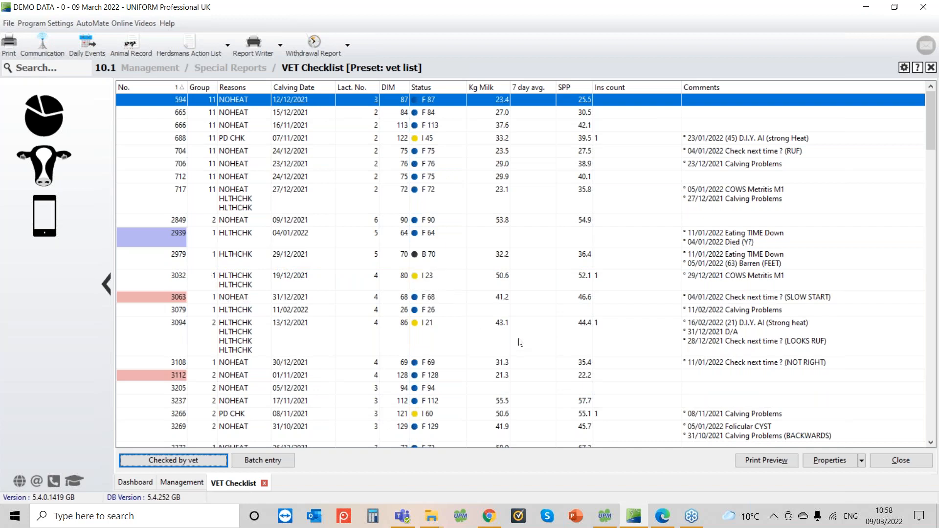
- Choose Checked by vet as the default treatment for vet confirmations in the checklist properties
left_click(829, 467)
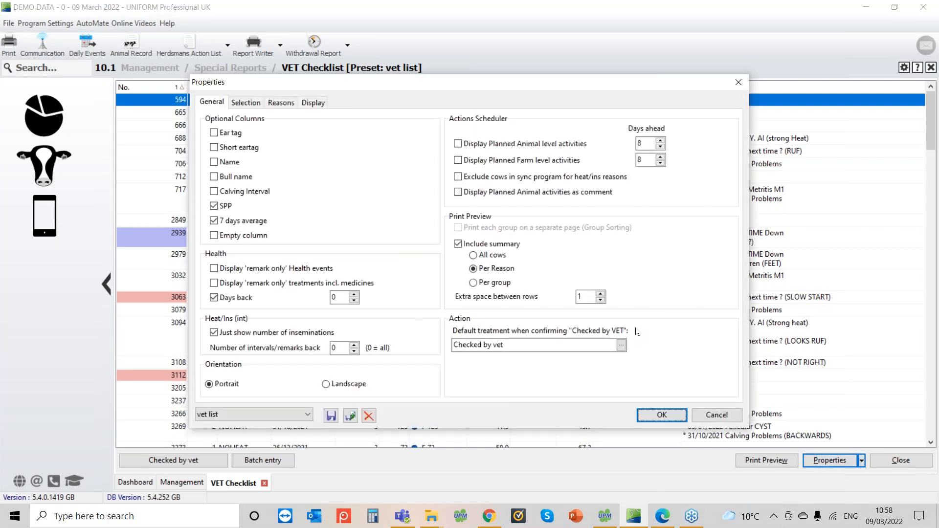
left_click(621, 345)
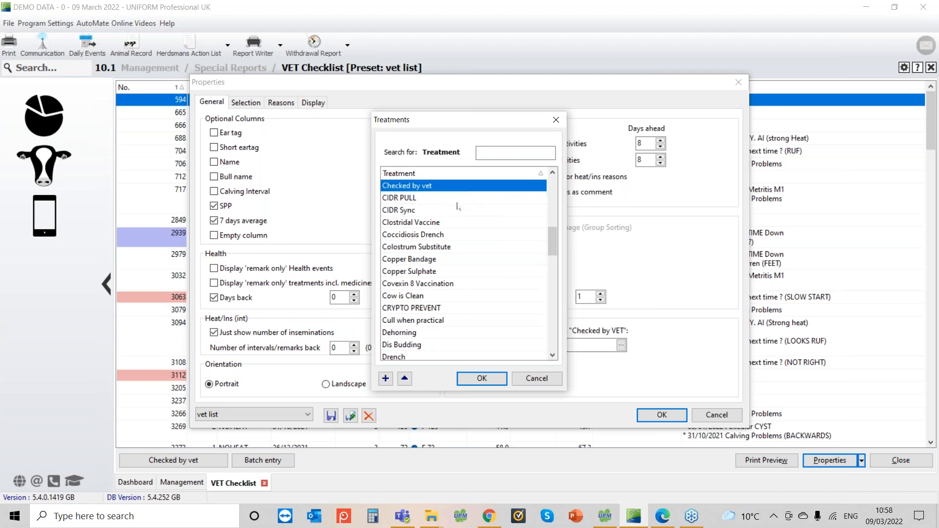
double_click(424, 188)
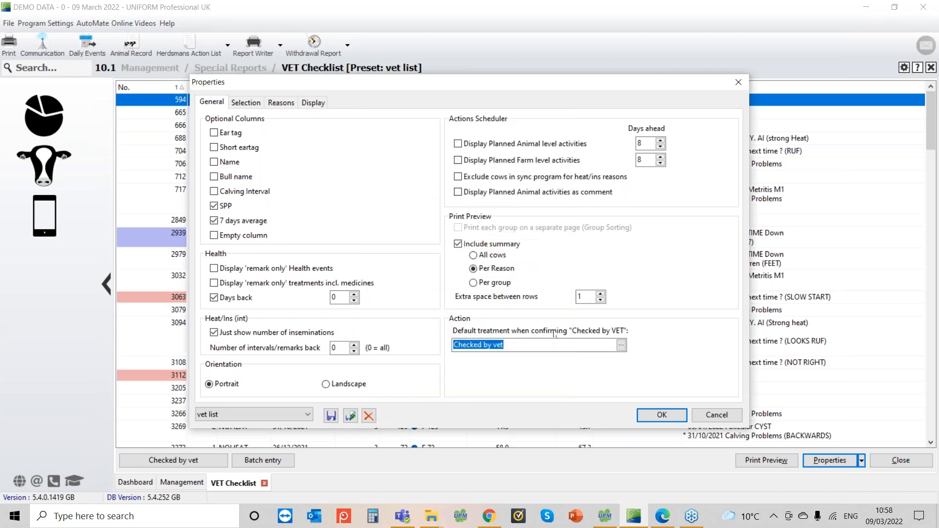
- Inspect the Checked by vet treatment record's VET Checklist options, keep it as the default treatment, and apply the report properties
left_click(620, 345)
left_click(404, 379)
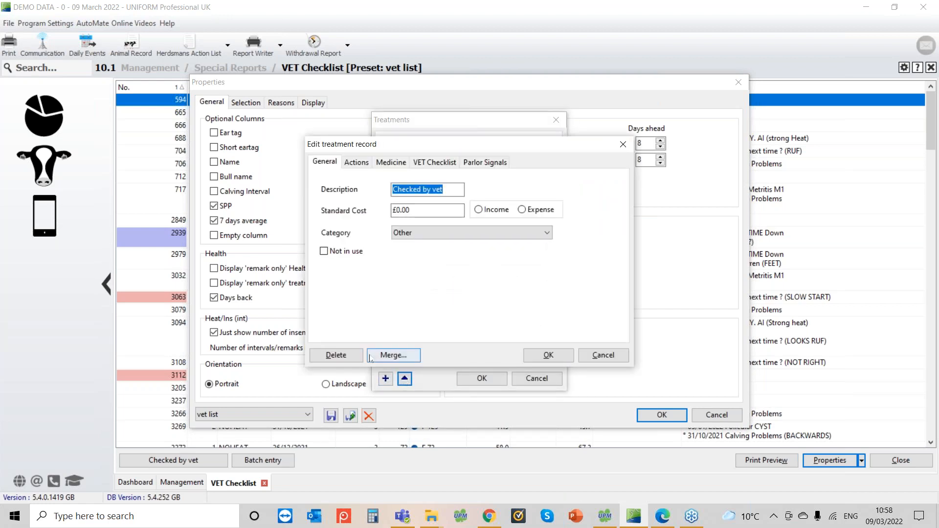
left_click(432, 164)
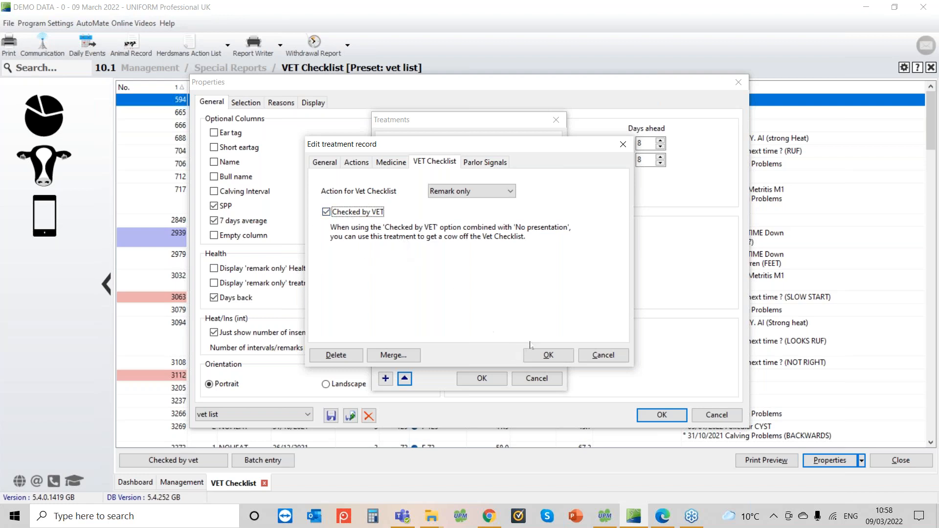
left_click(547, 355)
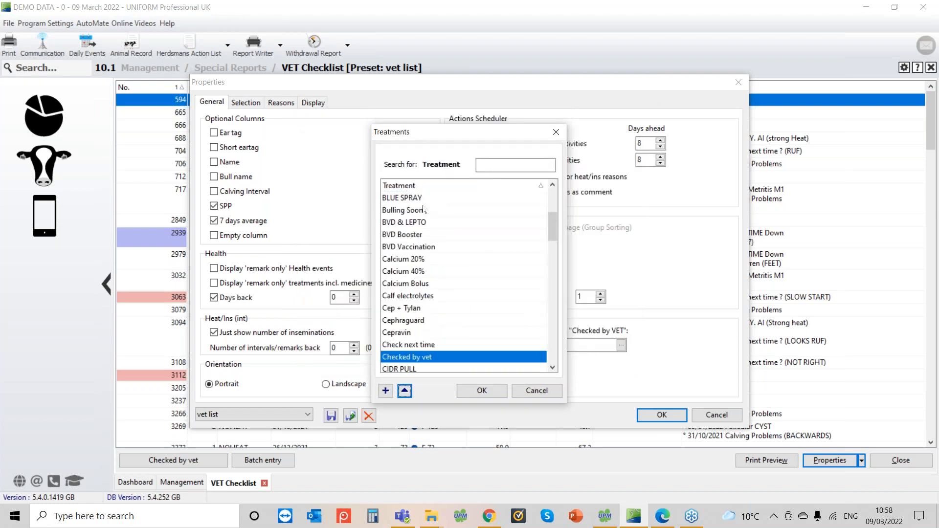
left_click(480, 391)
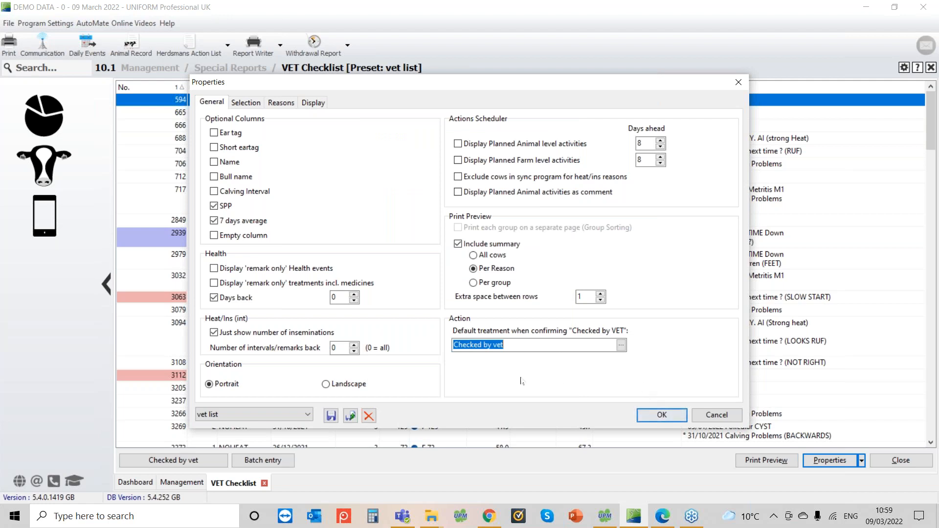
left_click(655, 414)
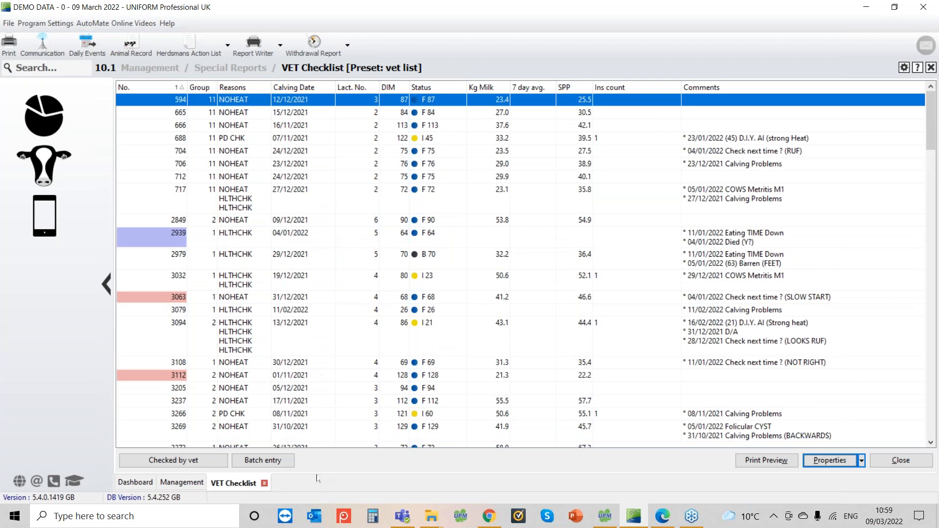
- Start a batch entry for the animals listed for Health re-check (HLTHCHK)
left_click(274, 464)
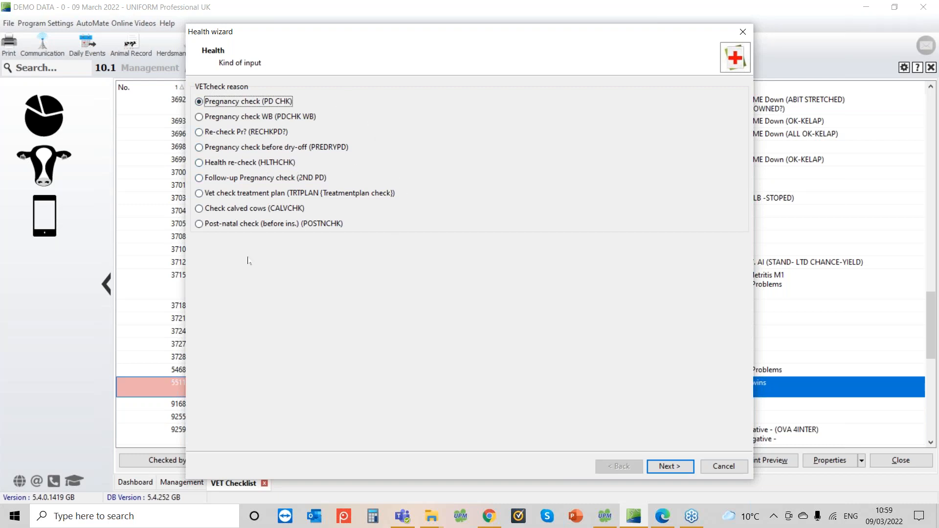
left_click(209, 165)
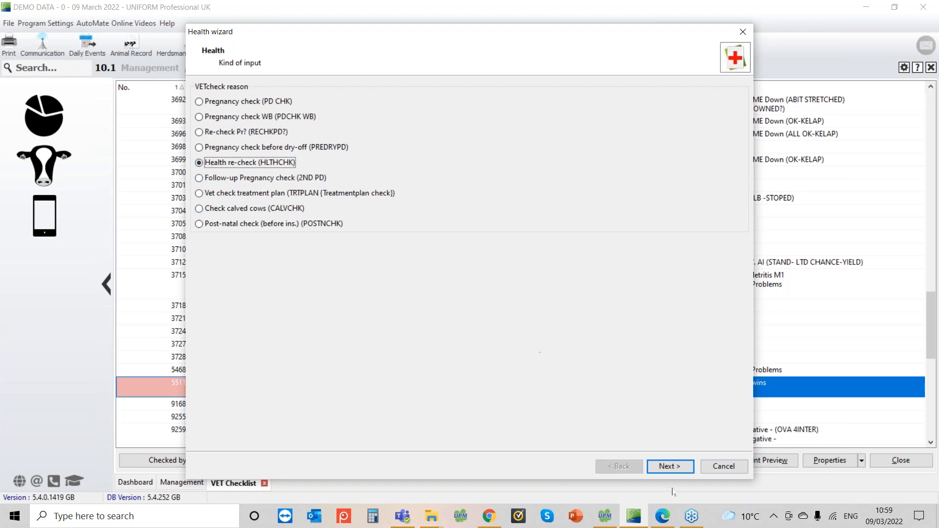
left_click(672, 469)
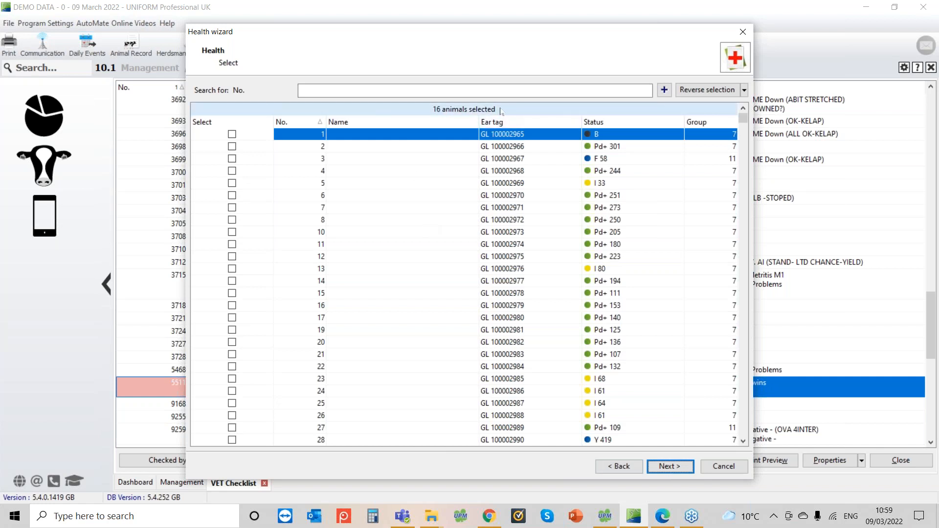
- Sort the selected animals to the top and exclude cows 3032, 3522, 3079 and 2979 from the batch
left_click(229, 123)
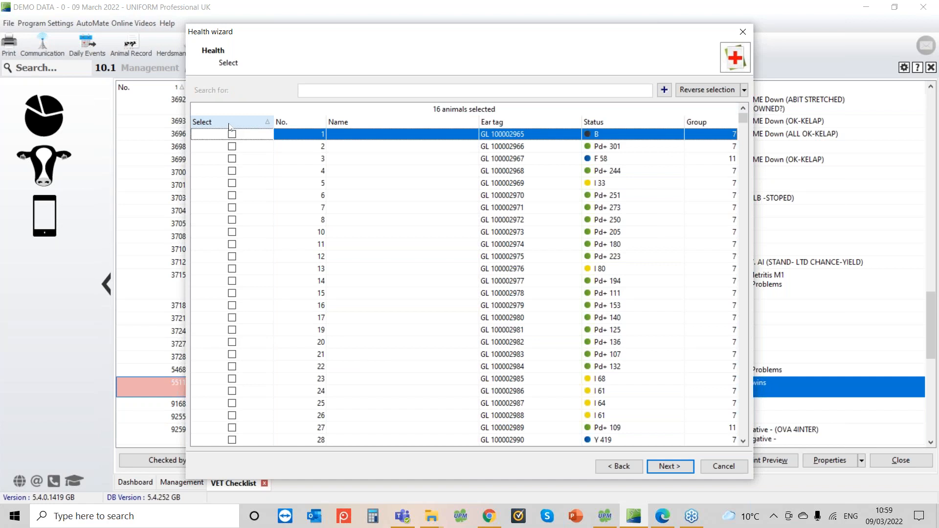
left_click(229, 125)
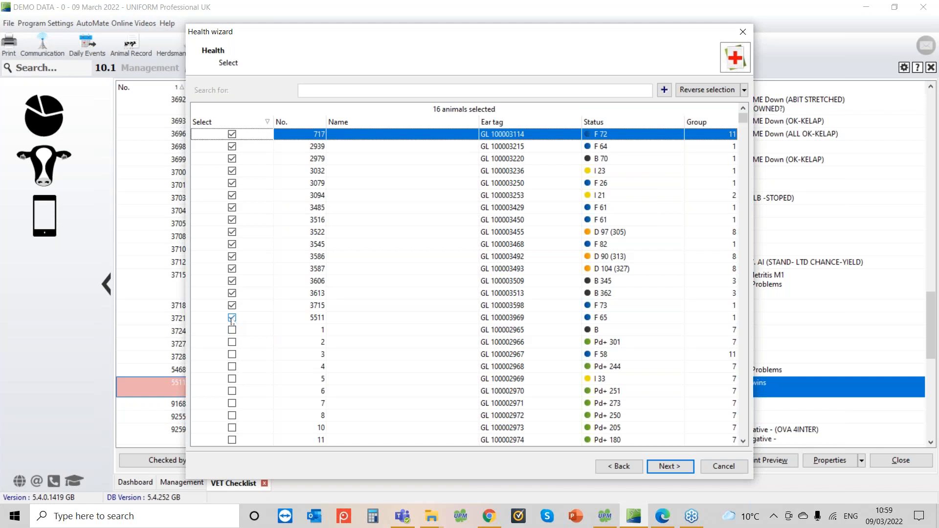
left_click(233, 172)
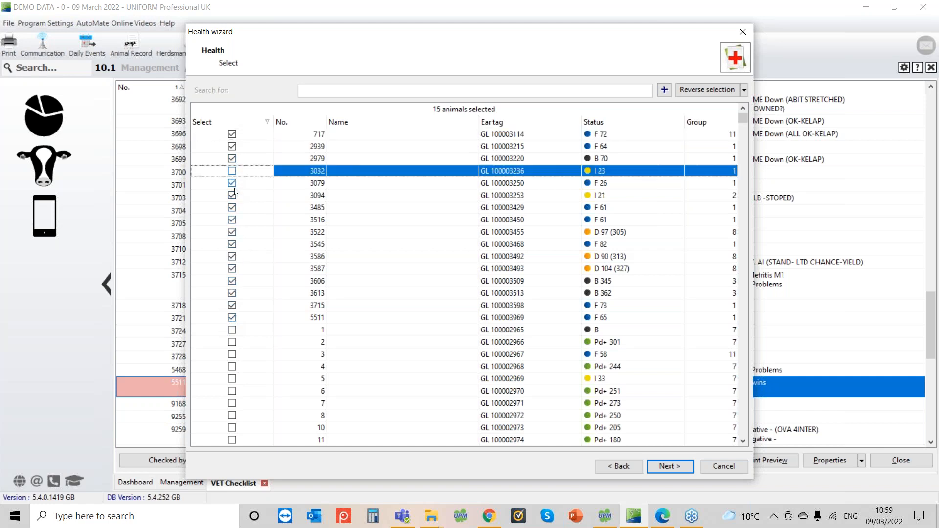
left_click(233, 220)
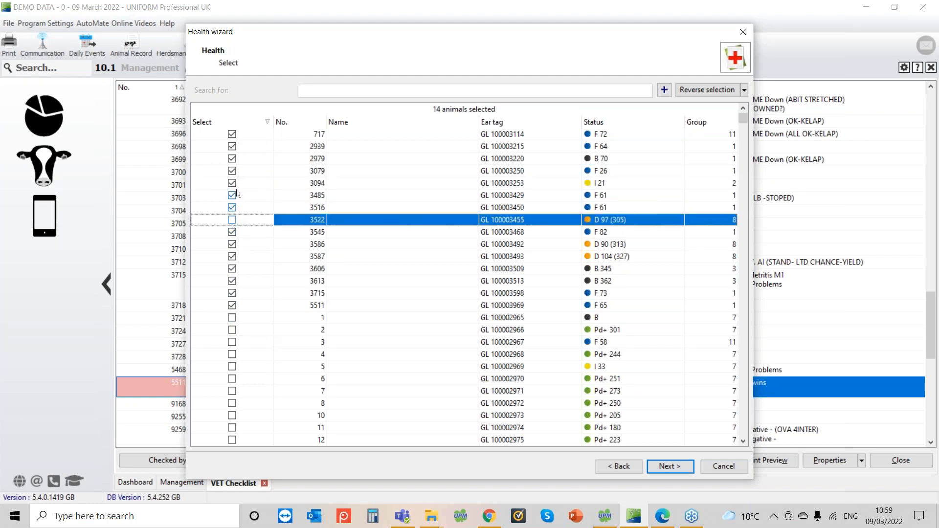
left_click(232, 171)
left_click(232, 158)
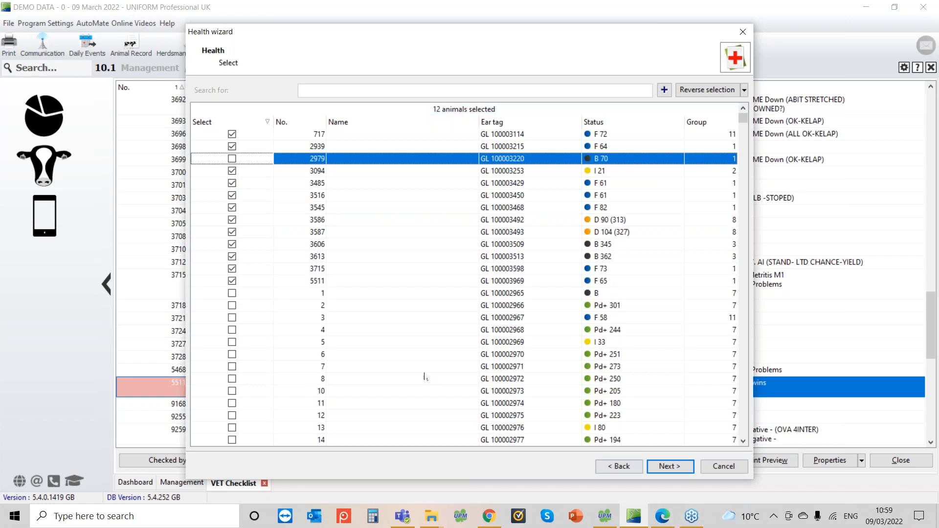
- Record the Checked by vet treatment for all animals still selected in the batch and finish the entry
left_click(666, 467)
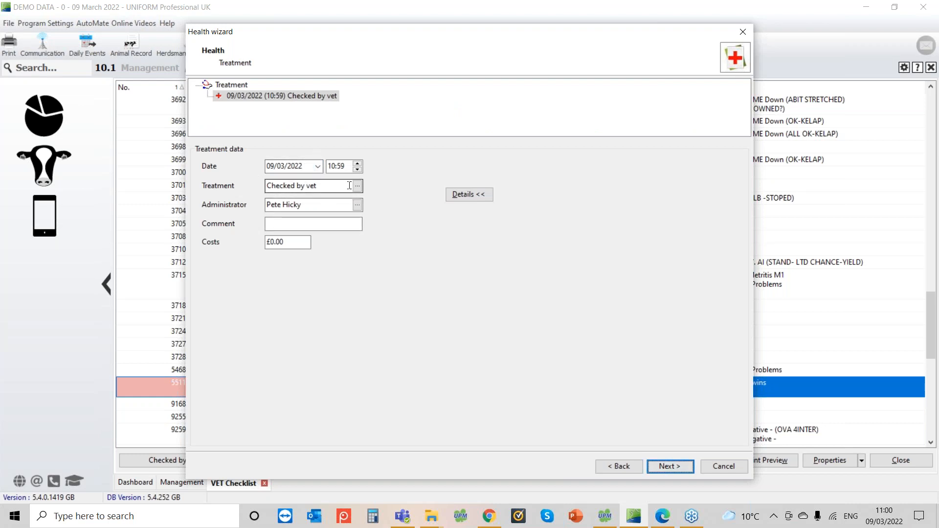
left_click(668, 466)
left_click(667, 467)
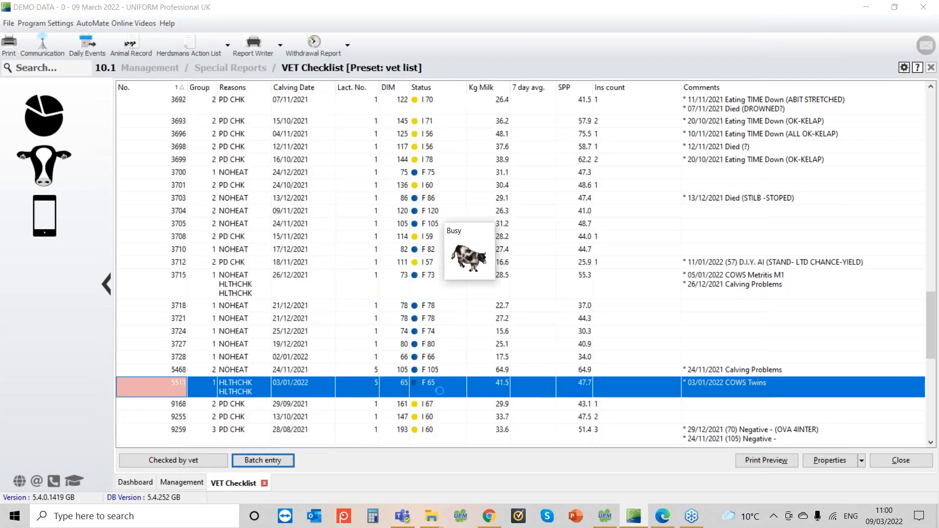